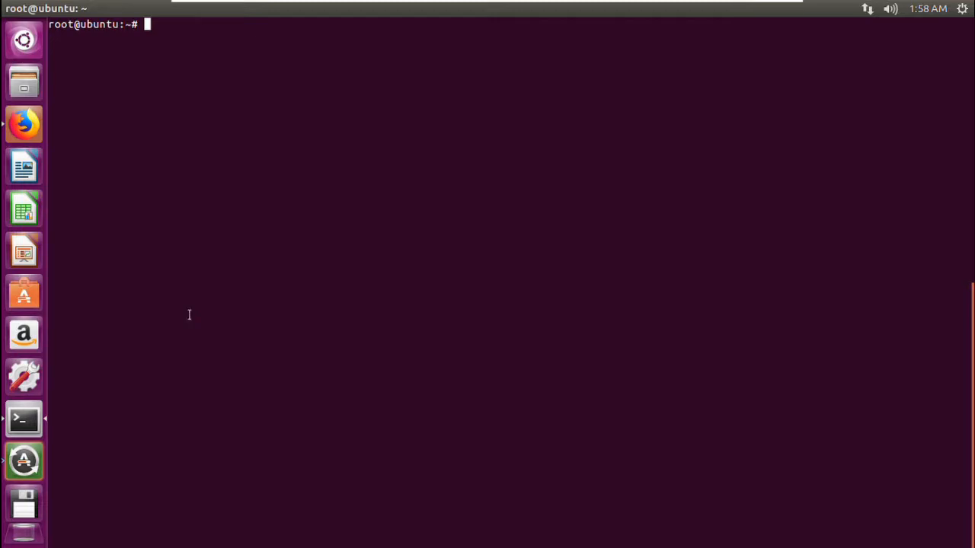
{"action": "type", "text": "mkdir"}
{"action": "type", "text": " /opt/t"}
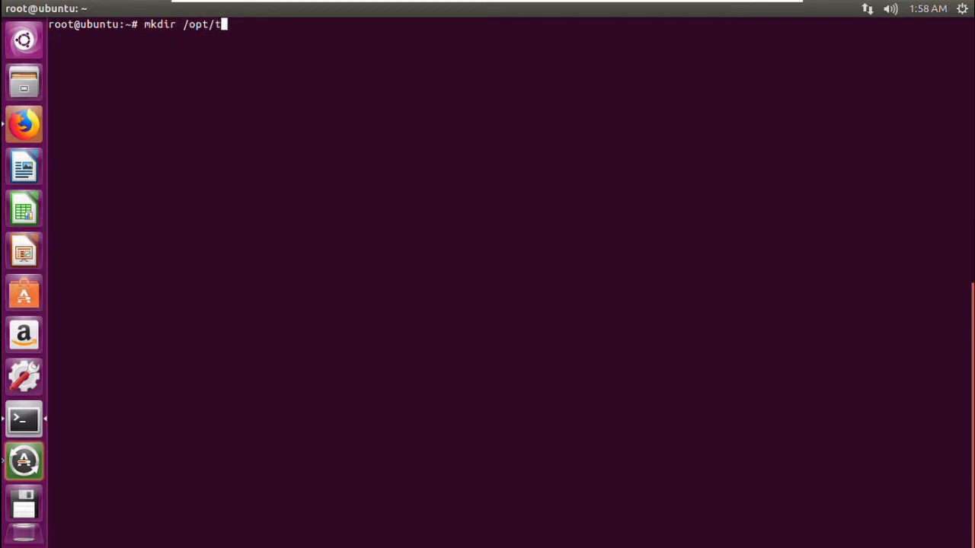
{"action": "type", "text": "omcat"}
Create the /opt/tomcat folder with mkdir and change into it.
{"action": "key", "text": "Return"}
{"action": "type", "text": "cd t"}
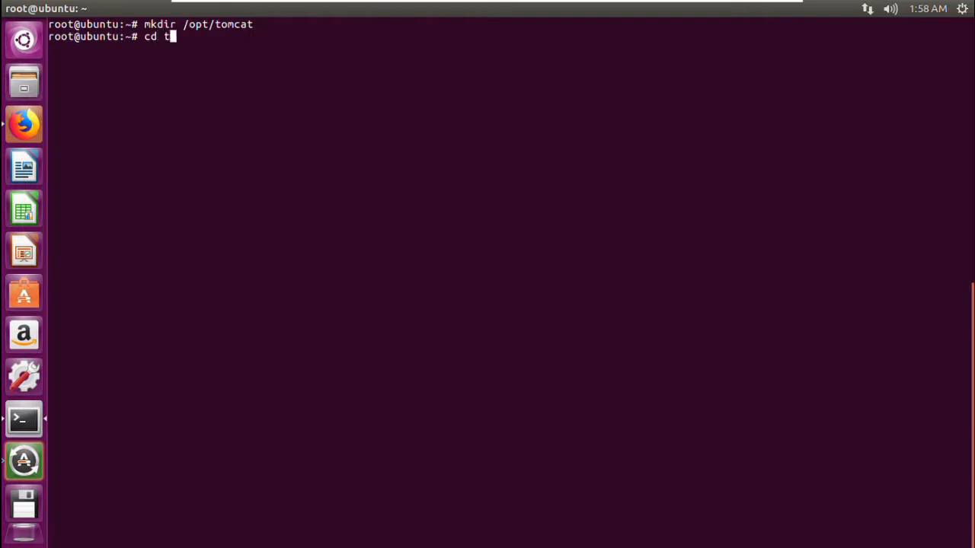
{"action": "type", "text": "om"}
{"action": "key", "text": "BackSpace"}
{"action": "key", "text": "BackSpace"}
{"action": "key", "text": "BackSpace"}
{"action": "type", "text": "/opt/"}
{"action": "type", "text": "to"}
{"action": "key", "text": "Tab"}
{"action": "key", "text": "Return"}
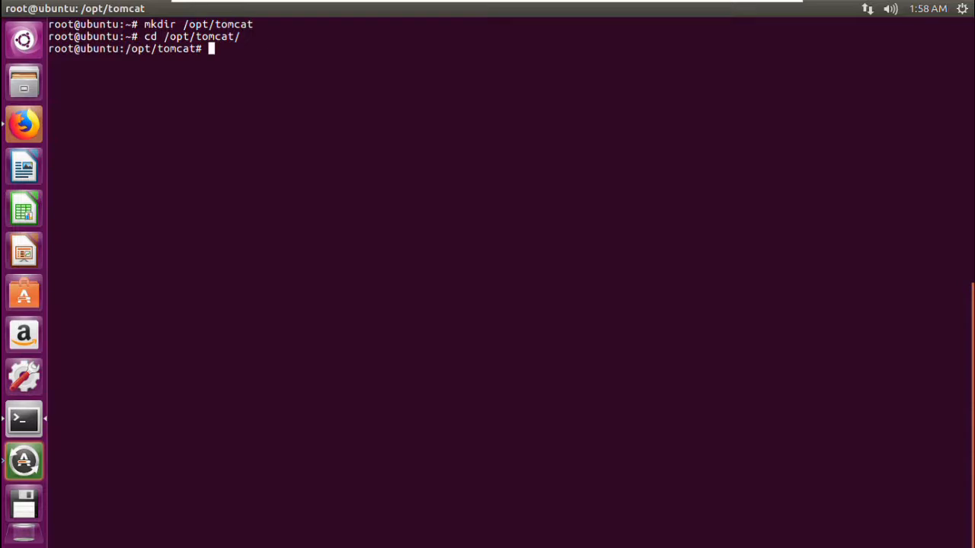
{"action": "type", "text": "wget"}
Bring the Tomcat 8.5.46 download page forward and check its address.
{"action": "left_click", "coordinate": [25, 125]}
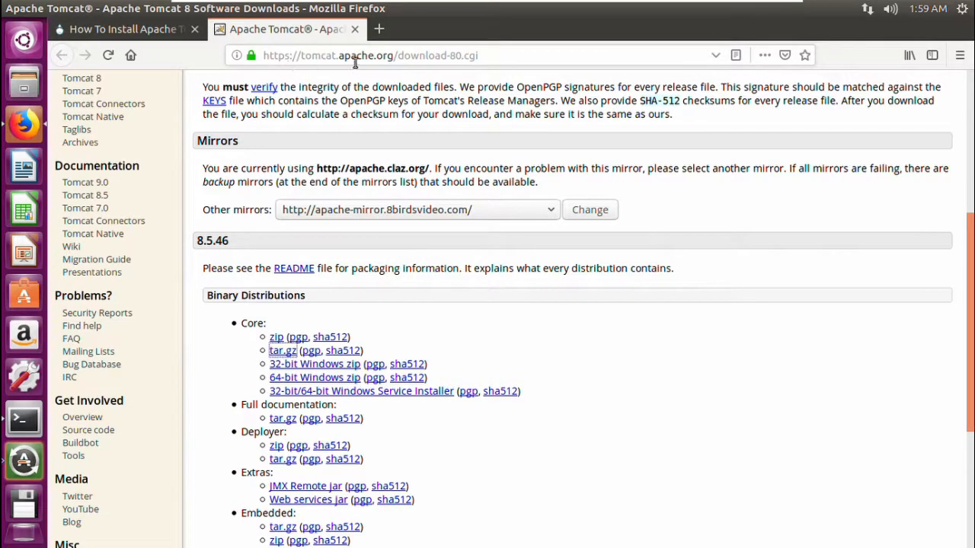
{"action": "left_click", "coordinate": [382, 55]}
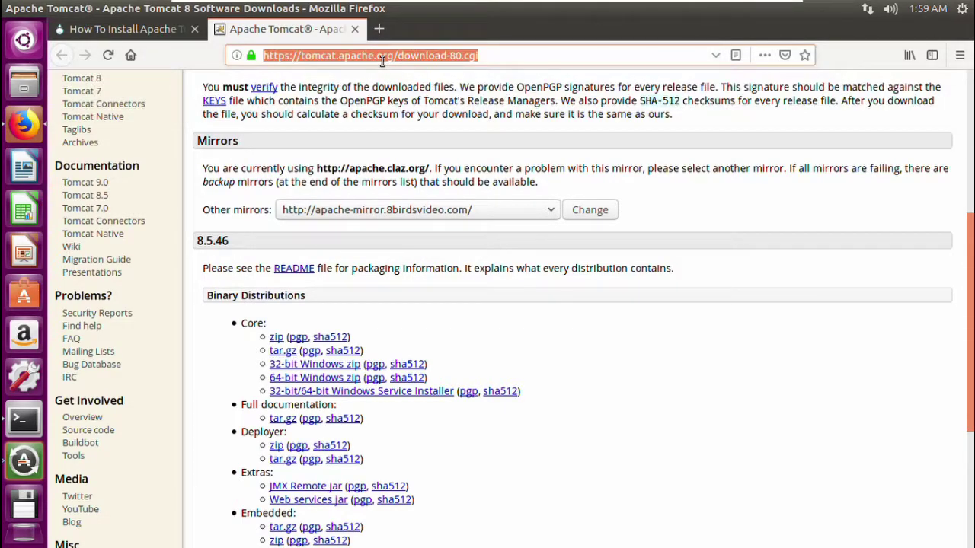
{"action": "left_click", "coordinate": [436, 245]}
{"action": "scroll", "coordinate": [436, 247], "scroll_direction": "up", "scroll_amount": 10}
{"action": "scroll", "coordinate": [440, 253], "scroll_direction": "down", "scroll_amount": 5}
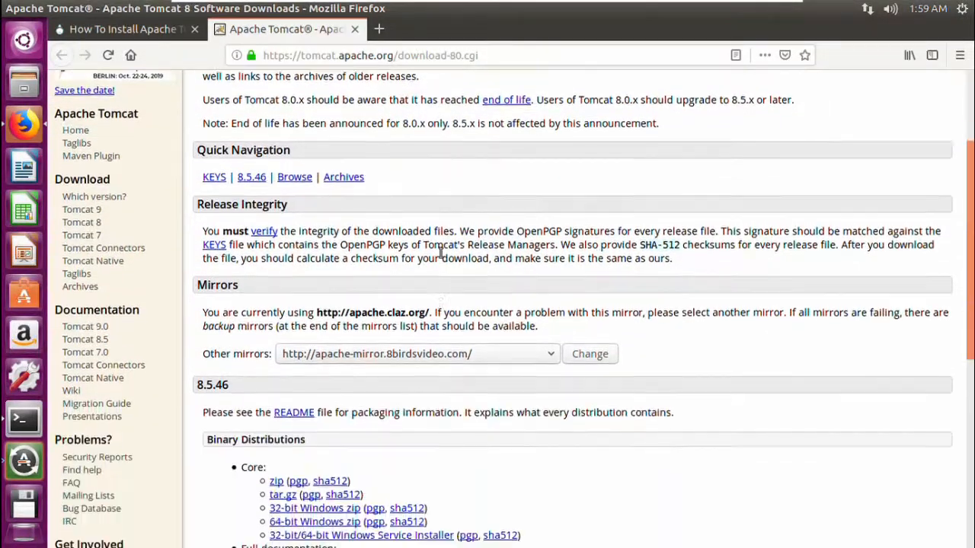
{"action": "scroll", "coordinate": [437, 246], "scroll_direction": "down", "scroll_amount": 5}
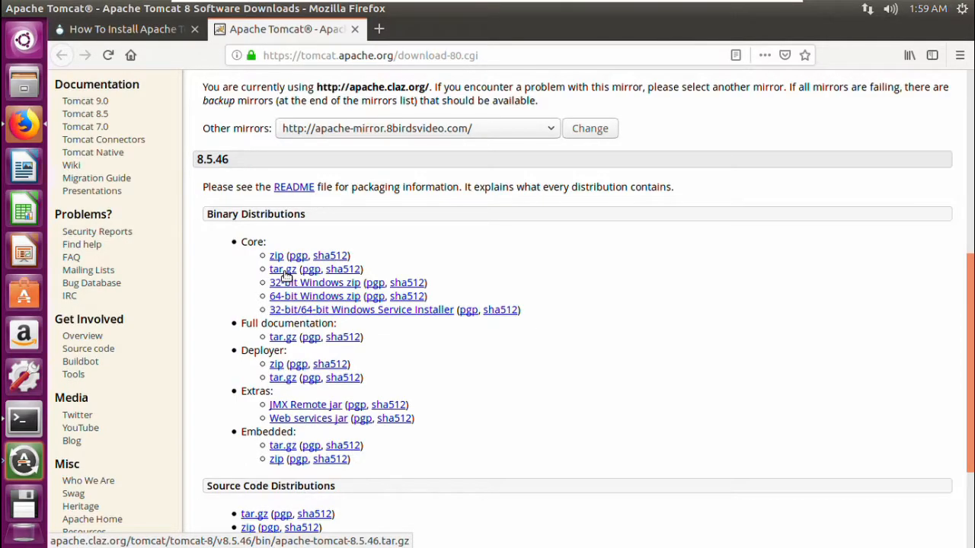
Copy the Core tar.gz link location and return to the terminal.
{"action": "right_click", "coordinate": [283, 270]}
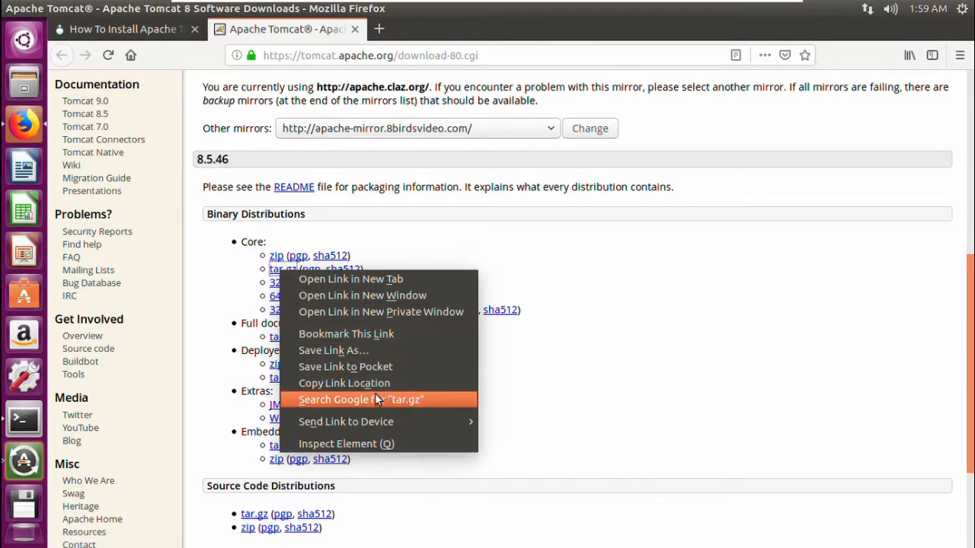
{"action": "left_click", "coordinate": [212, 261]}
{"action": "left_click", "coordinate": [24, 419]}
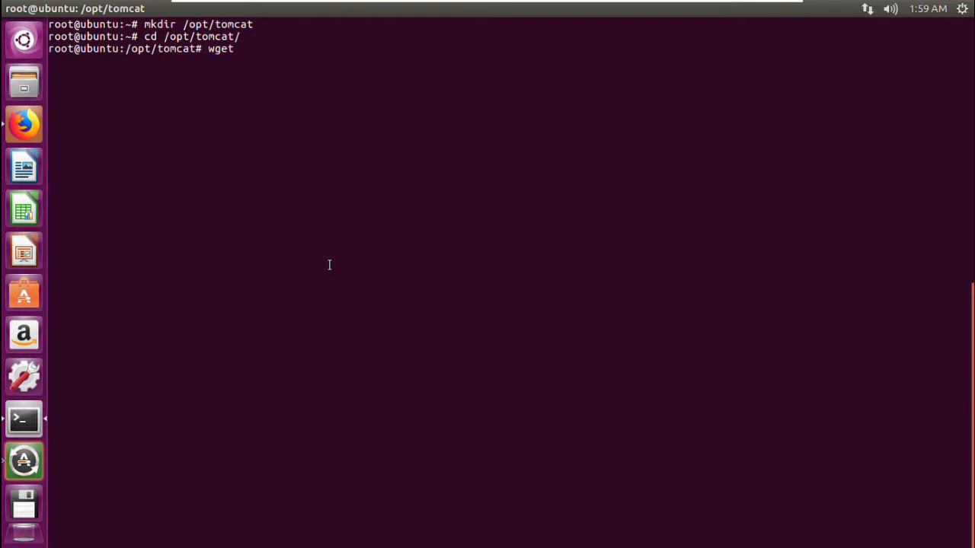
Download apache-tomcat-8.5.46.tar.gz with wget using the pasted link.
{"action": "type", "text": "http://apache.claz.org/tomcat/tomcat-8/v8.5.46/bin/apache-tomcat-8.5.46.tar.gz"}
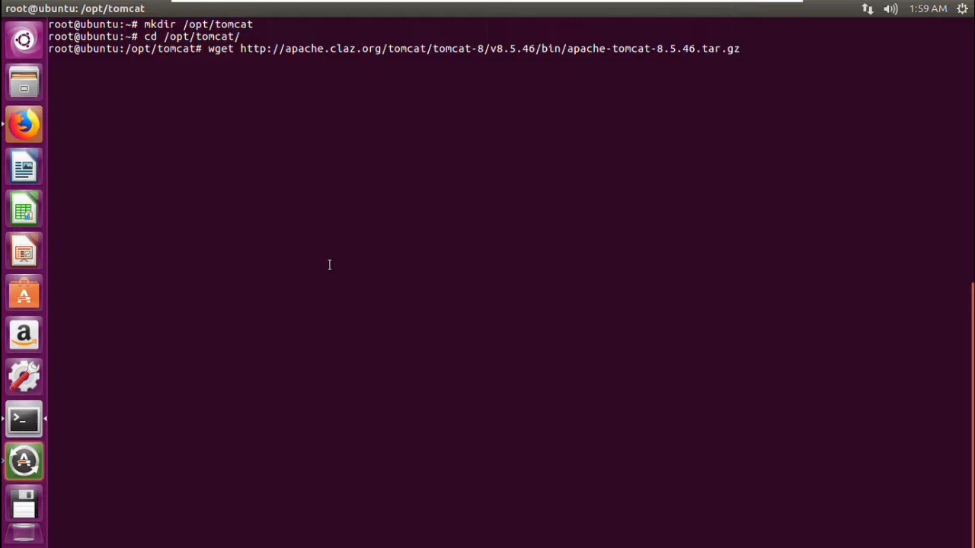
{"action": "key", "text": "Return"}
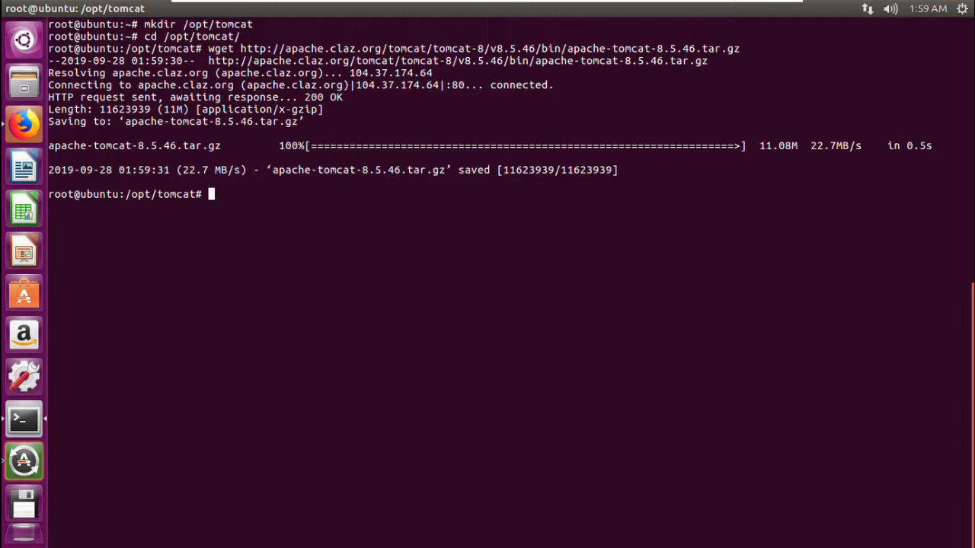
{"action": "type", "text": "tar "}
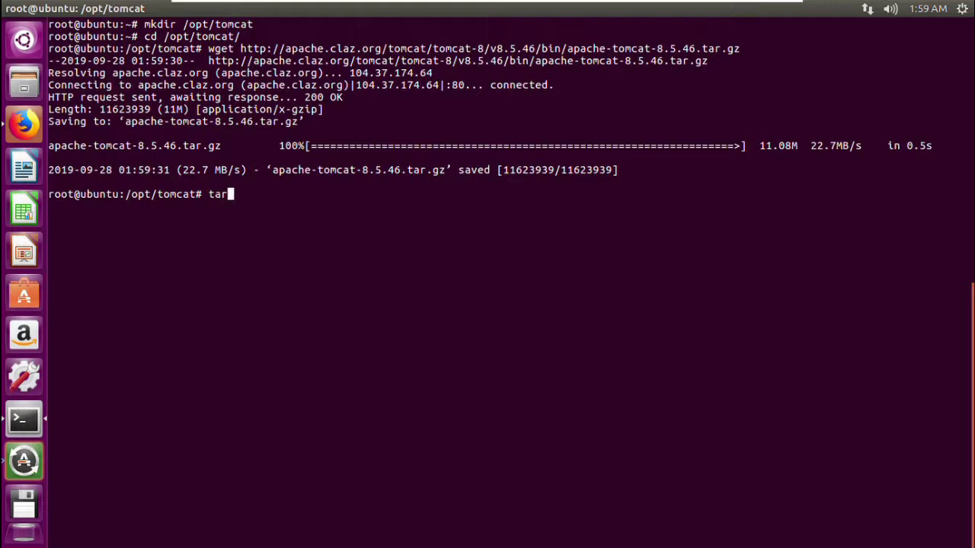
{"action": "type", "text": "-"}
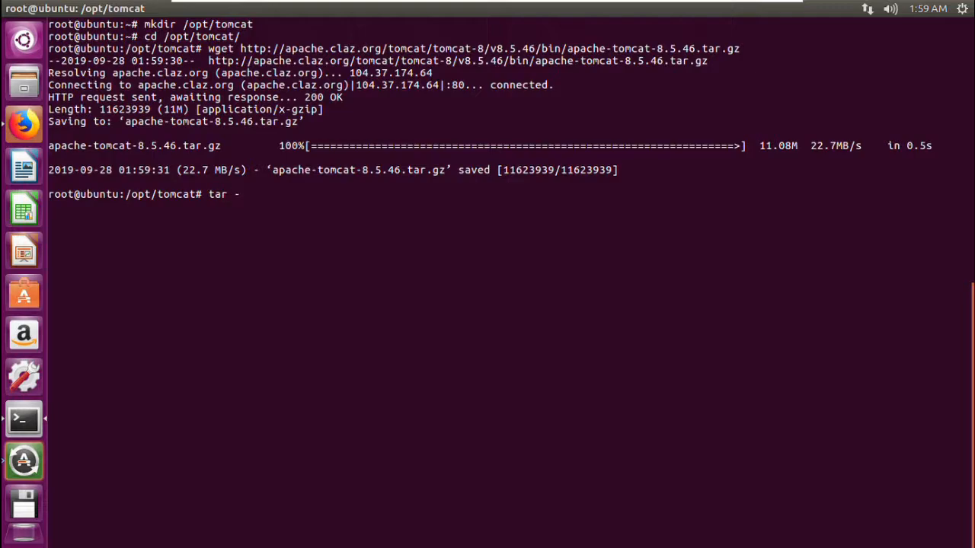
{"action": "type", "text": "x"}
{"action": "type", "text": "vzf "}
{"action": "type", "text": "a"}
Extract apache-tomcat-8.5.46.tar.gz with tar -xvzf in /opt/tomcat.
{"action": "key", "text": "Tab"}
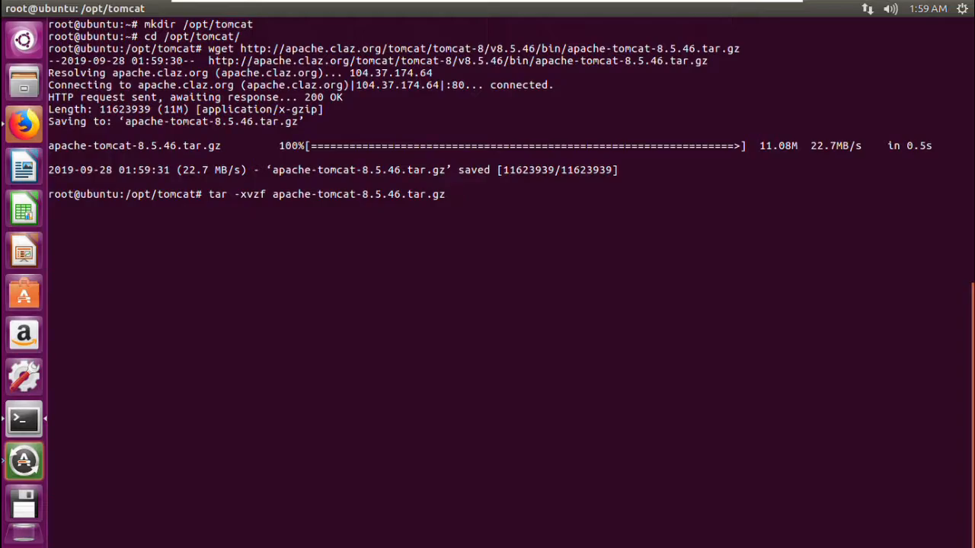
{"action": "key", "text": "Return"}
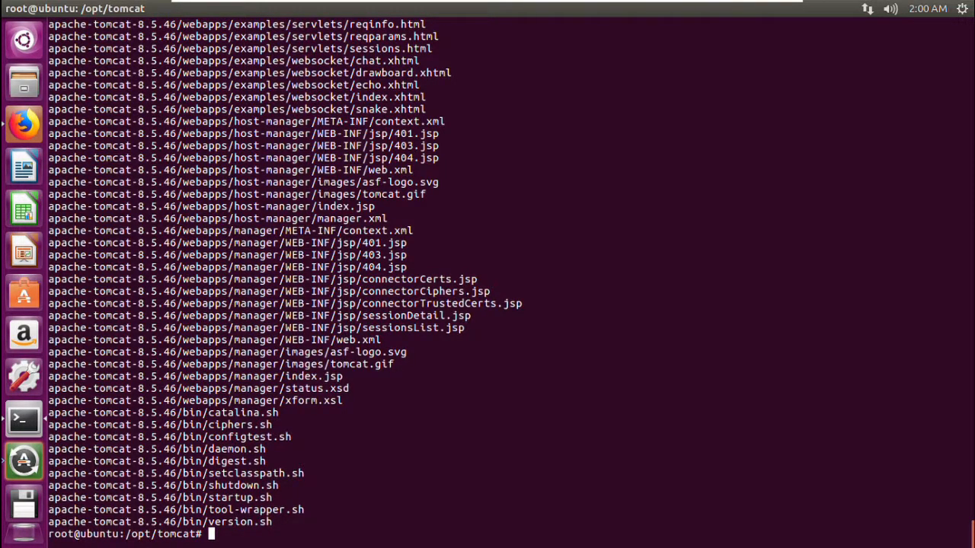
{"action": "type", "text": "ljav"}
{"action": "type", "text": "a "}
{"action": "type", "text": "-vers"}
{"action": "type", "text": "ion"}
Check the Java version, then install default-jdk with apt-get, confirming with y.
{"action": "key", "text": "Return"}
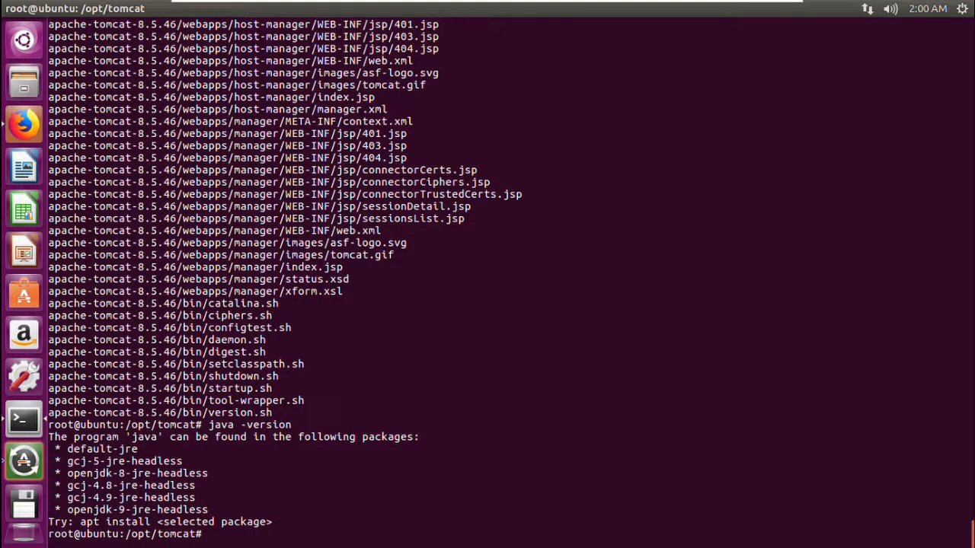
{"action": "type", "text": "apt-get"}
{"action": "type", "text": " install "}
{"action": "type", "text": "dfa"}
{"action": "key", "text": "BackSpace"}
{"action": "key", "text": "BackSpace"}
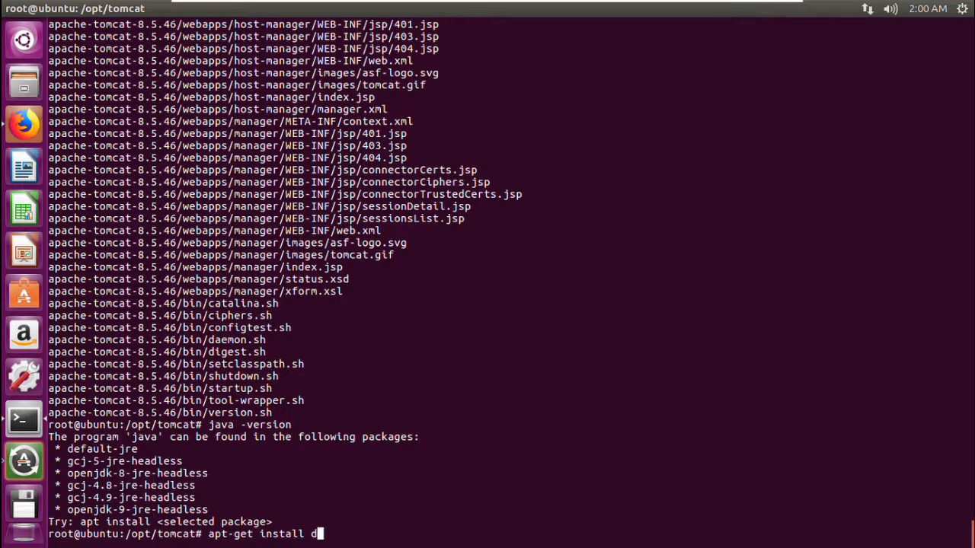
{"action": "type", "text": "efault"}
{"action": "key", "text": "BackSpace"}
{"action": "key", "text": "BackSpace"}
{"action": "type", "text": "ul"}
{"action": "type", "text": "t-"}
{"action": "type", "text": "jd"}
{"action": "type", "text": "k"}
{"action": "key", "text": "Return"}
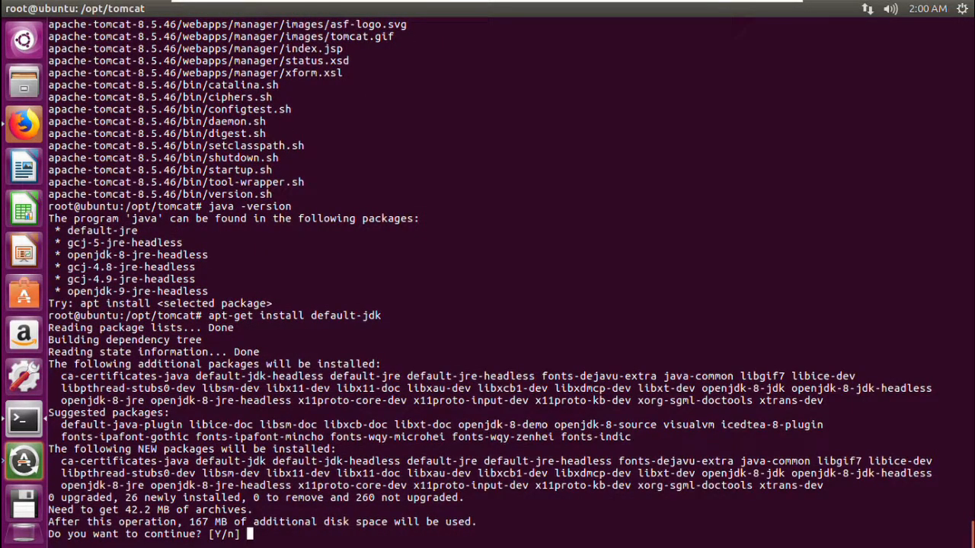
{"action": "type", "text": "y"}
{"action": "key", "text": "Return"}
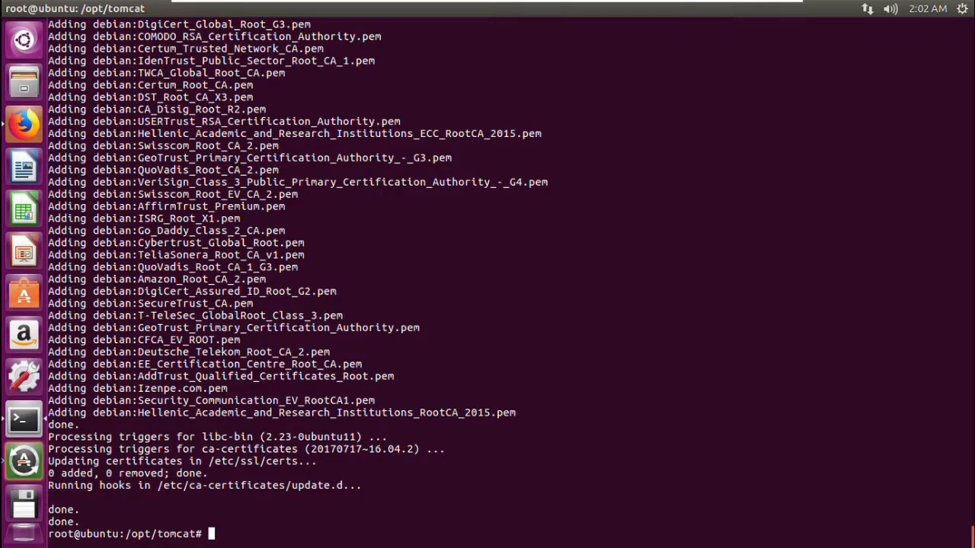
{"action": "type", "text": "vim"}
{"action": "type", "text": " ~"}
{"action": "type", "text": "/"}
{"action": "type", "text": ".bashrc"}
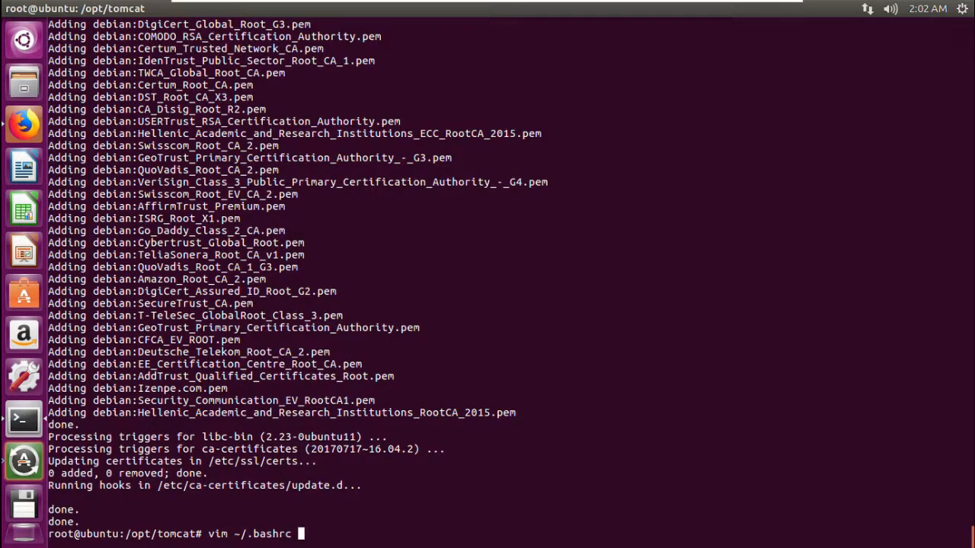
Edit ~/.bashrc in vim and start new lines at the end of the file.
{"action": "key", "text": "Return"}
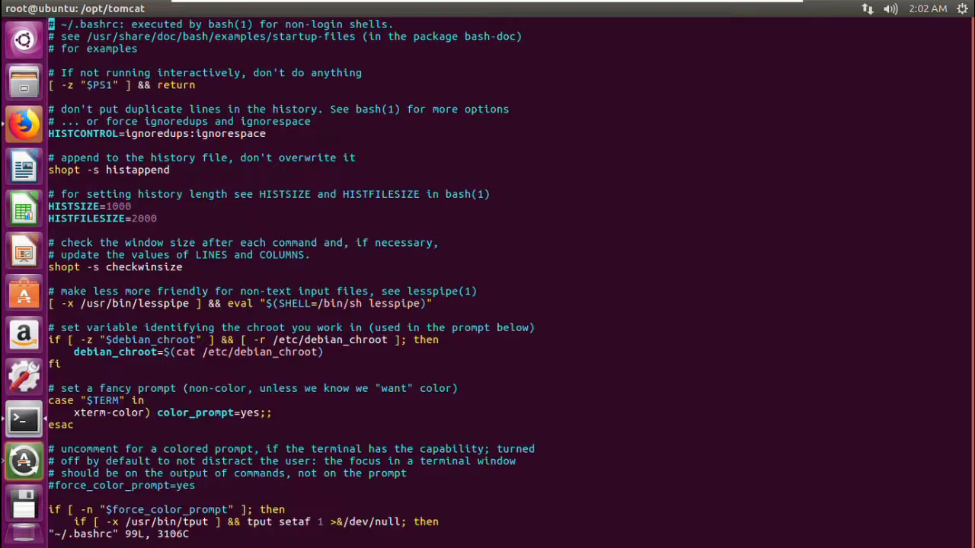
{"action": "key", "text": "shift+g"}
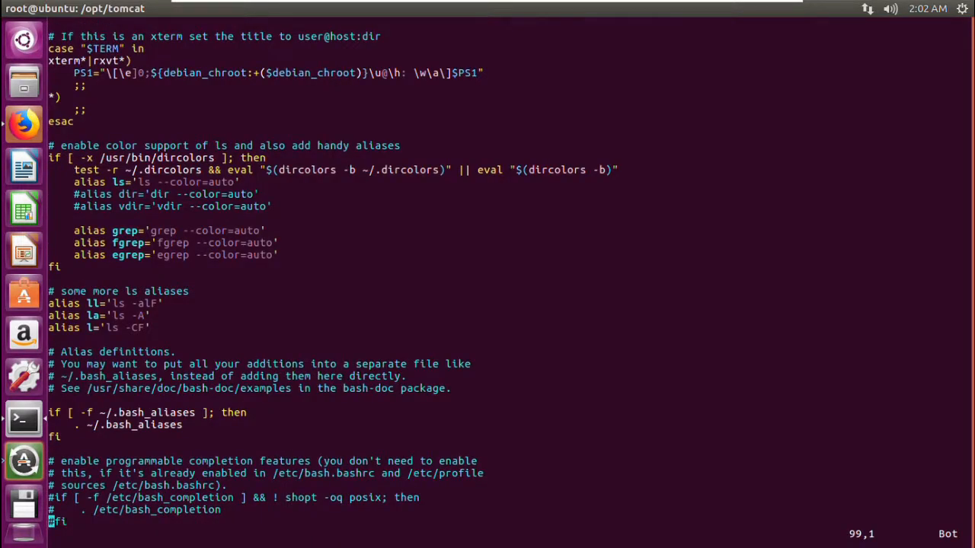
{"action": "key", "text": "Right"}
{"action": "key", "text": "Right"}
{"action": "key", "text": "a"}
{"action": "key", "text": "Return"}
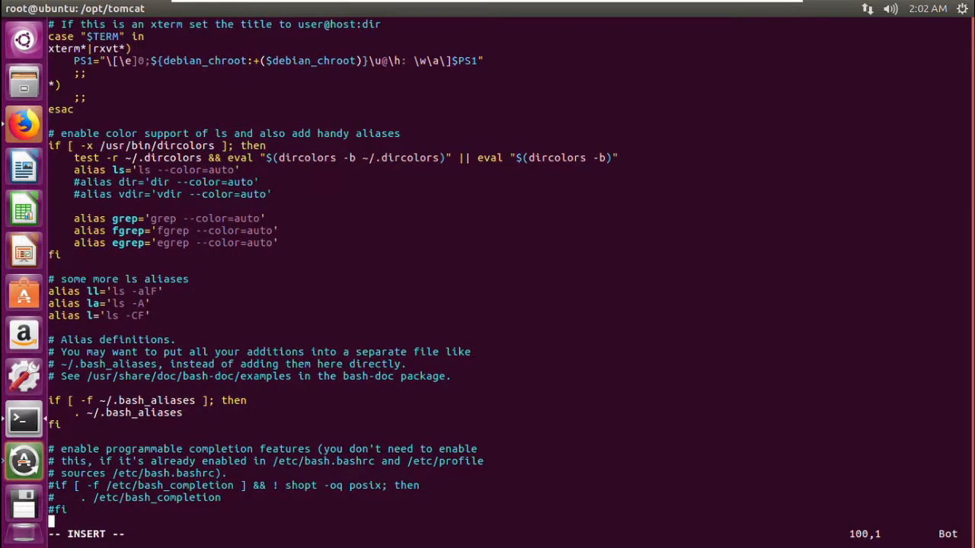
{"action": "key", "text": "Return"}
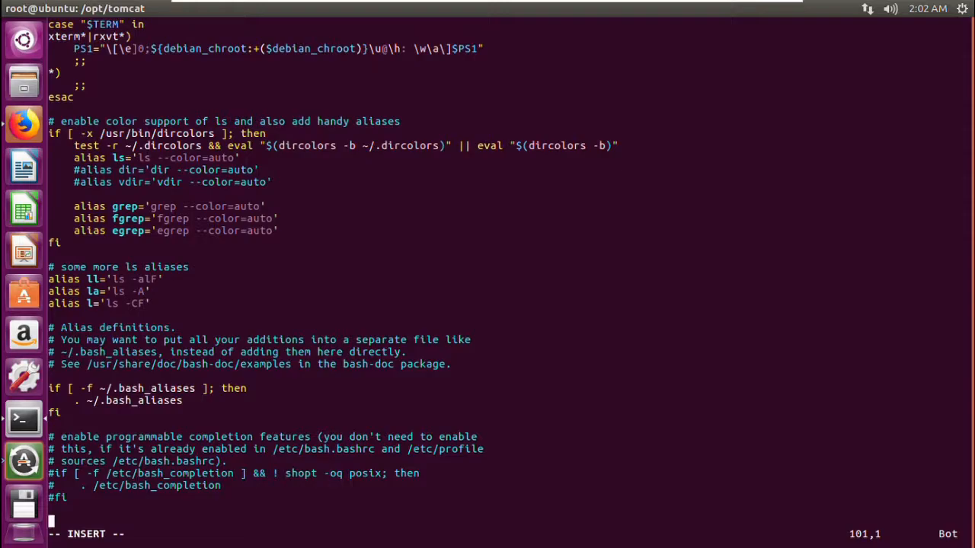
Consult the tutorial page, add the JAVA_HOME and CATALINA_HOME exports, and save .bashrc.
{"action": "left_click", "coordinate": [30, 126]}
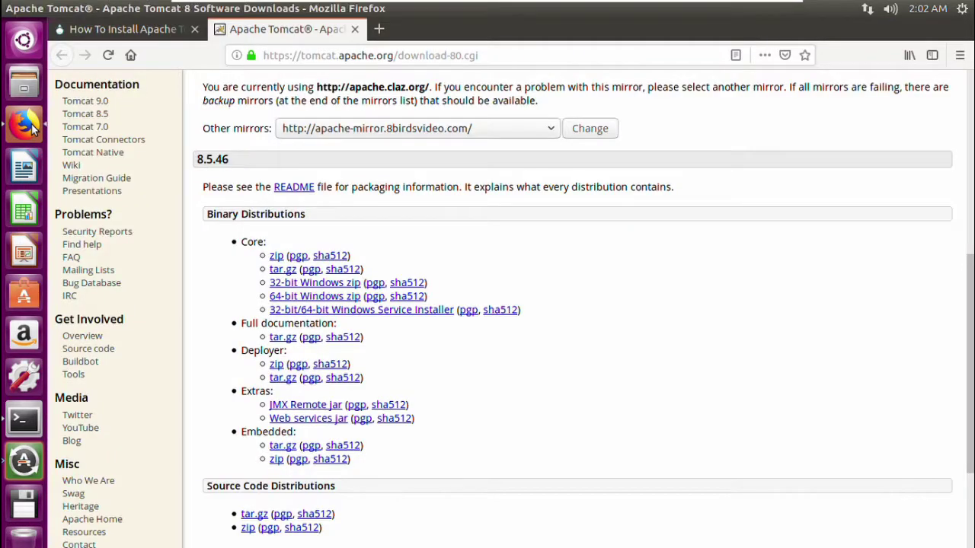
{"action": "left_click", "coordinate": [119, 29]}
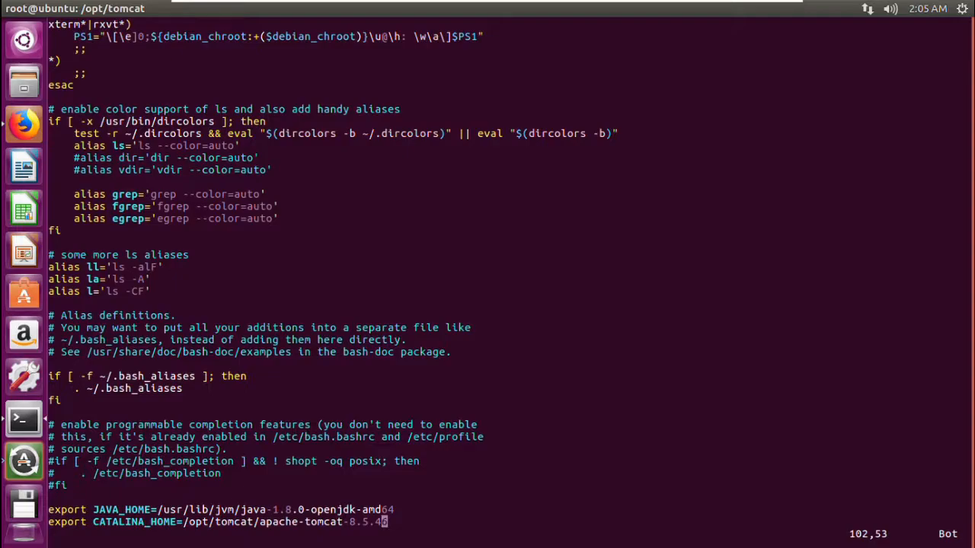
{"action": "type", "text": ":wq"}
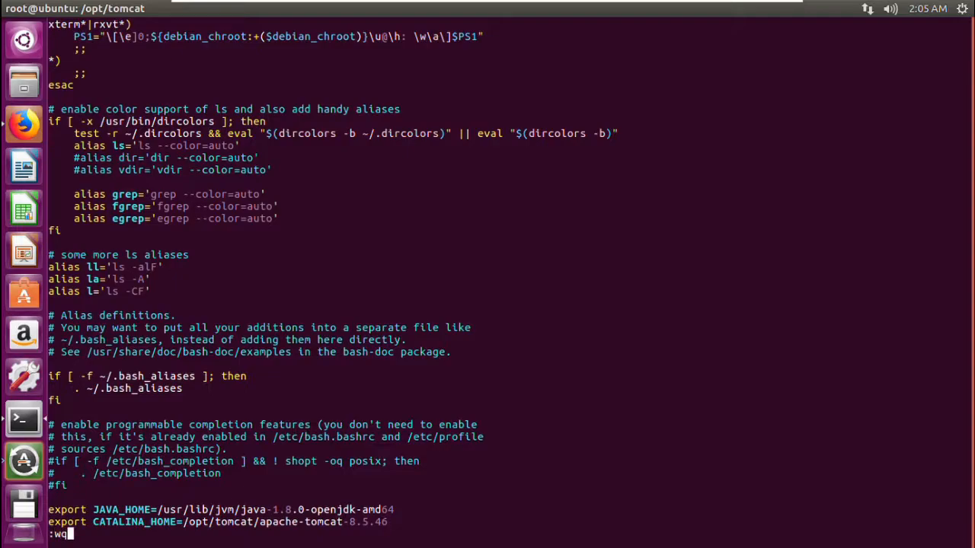
{"action": "key", "text": "Return"}
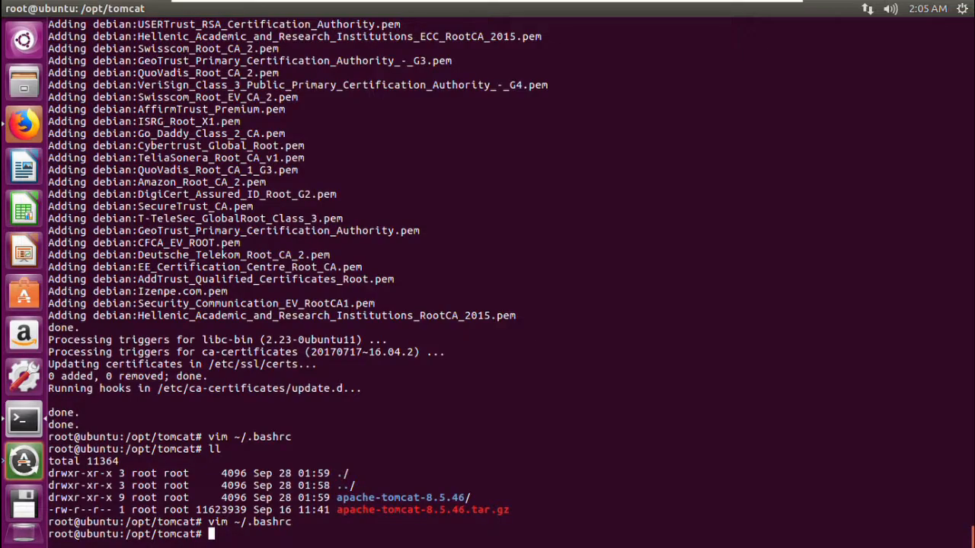
{"action": "type", "text": ". "}
{"action": "type", "text": "~/"}
{"action": "type", "text": ".bashrc"}
Source ~/.bashrc to load the new environment variables into the shell.
{"action": "key", "text": "Return"}
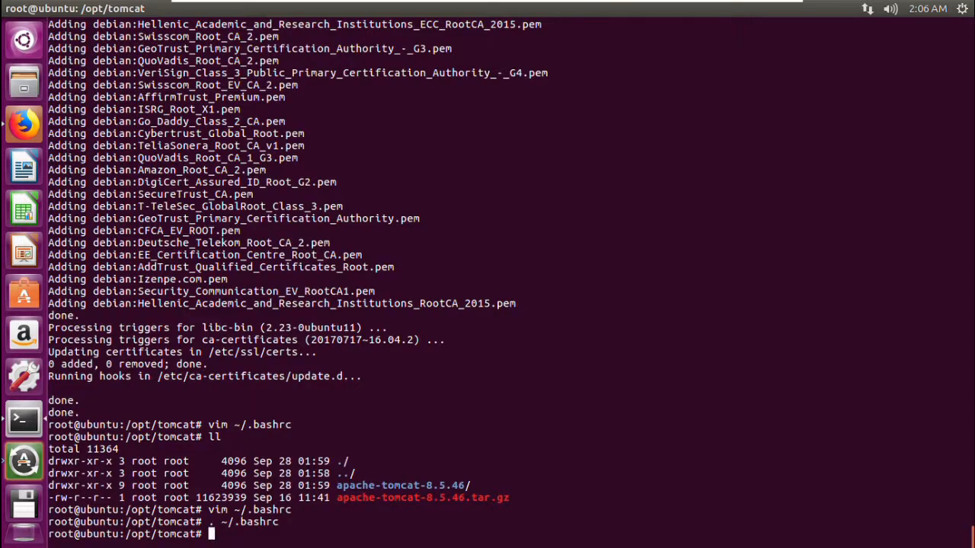
{"action": "type", "text": "$CATALIN"}
{"action": "type", "text": "A_HOME"}
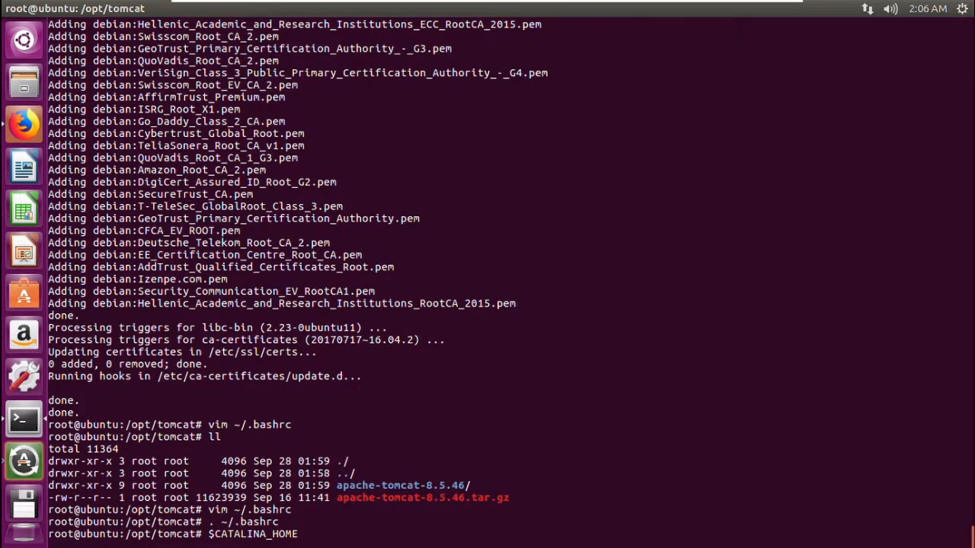
{"action": "type", "text": "/bin/"}
{"action": "type", "text": "st"}
Run $CATALINA_HOME/bin/startup.sh so Tomcat reports started.
{"action": "key", "text": "Tab"}
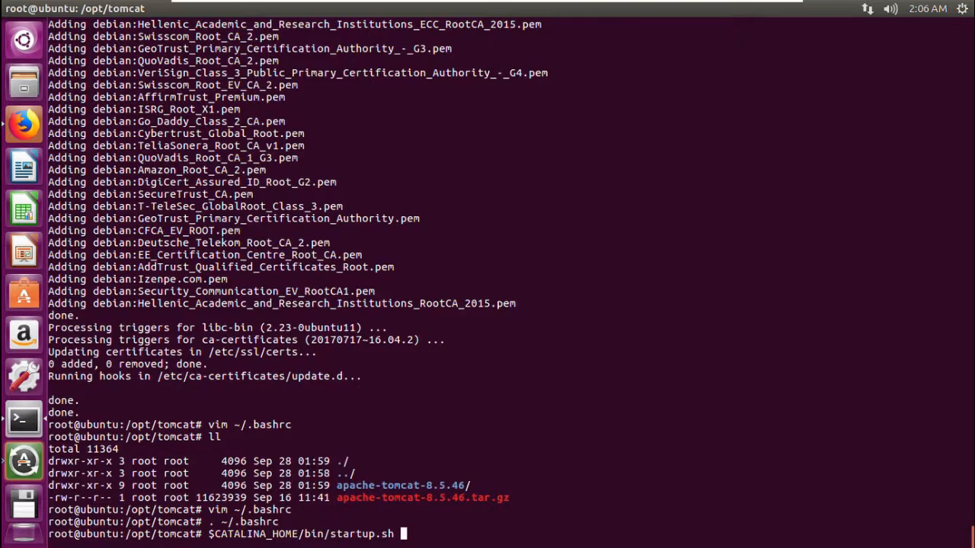
{"action": "key", "text": "Return"}
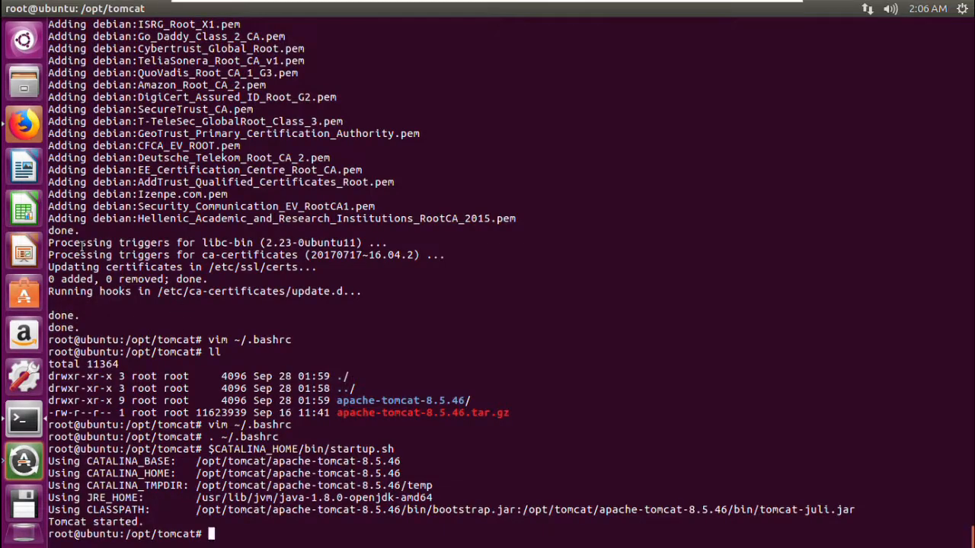
Load localhost:8080 in a new Firefox tab to show the Tomcat 8.5.46 page.
{"action": "left_click", "coordinate": [21, 128]}
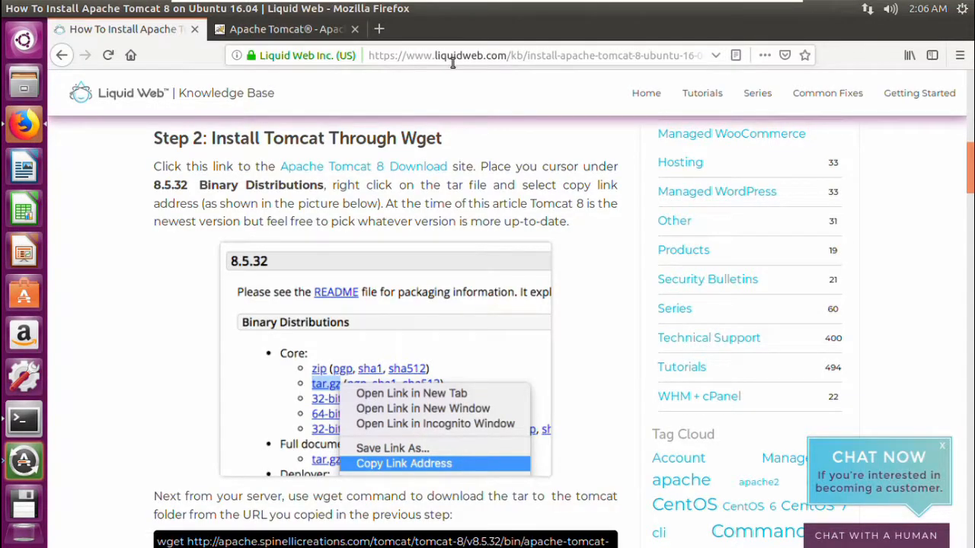
{"action": "left_click", "coordinate": [379, 29]}
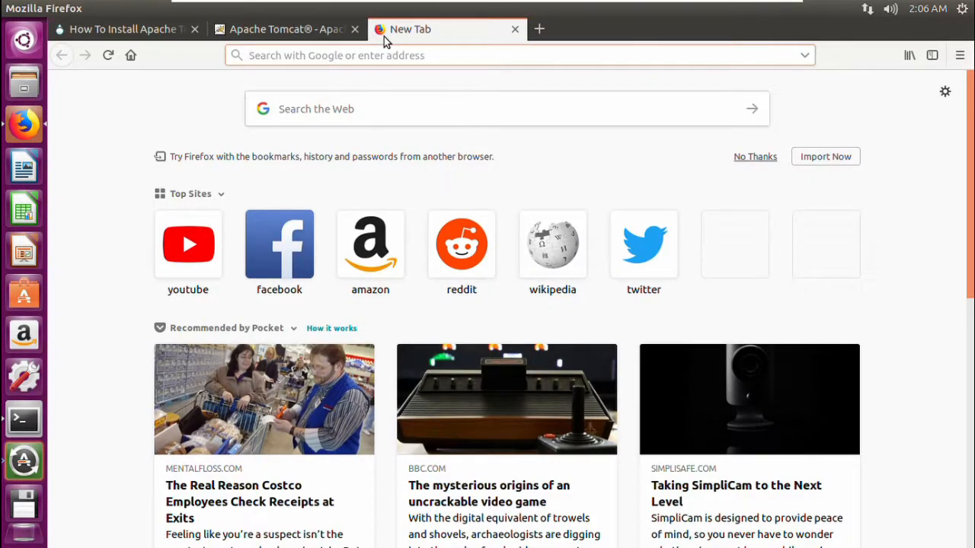
{"action": "type", "text": "localho"}
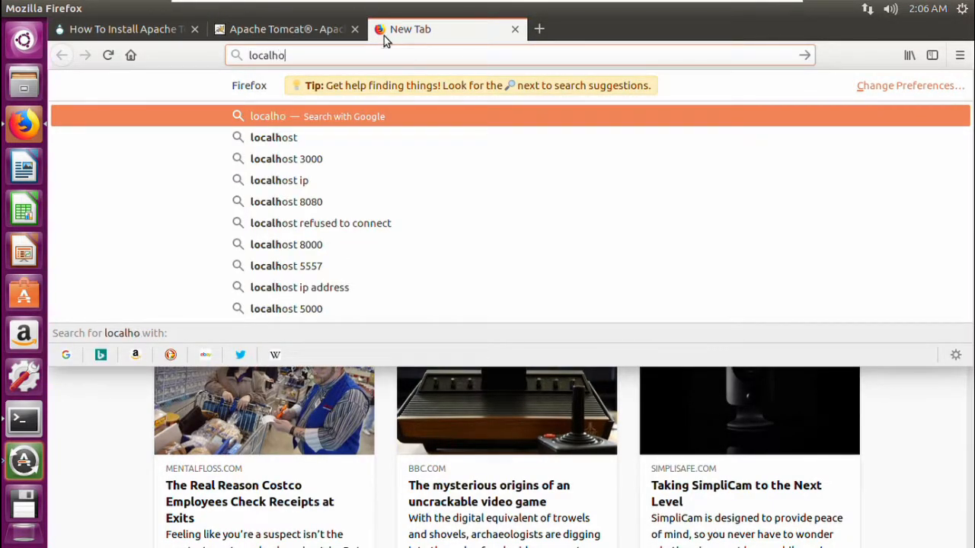
{"action": "type", "text": "st:"}
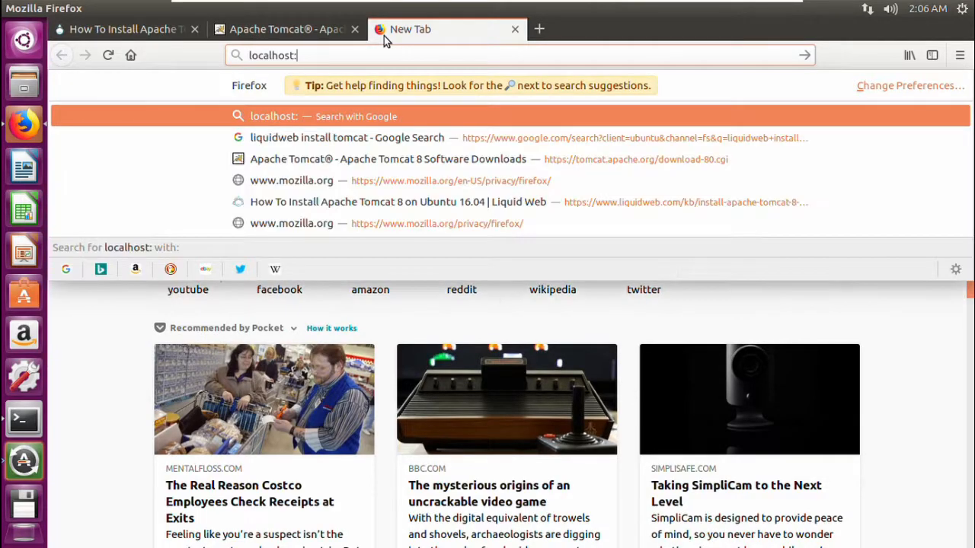
{"action": "type", "text": "808"}
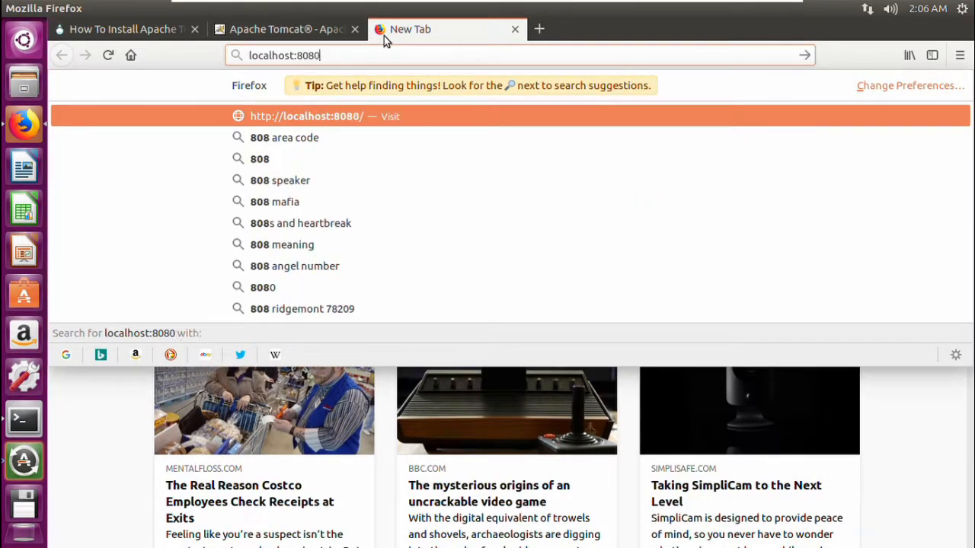
{"action": "type", "text": "0"}
{"action": "key", "text": "Return"}
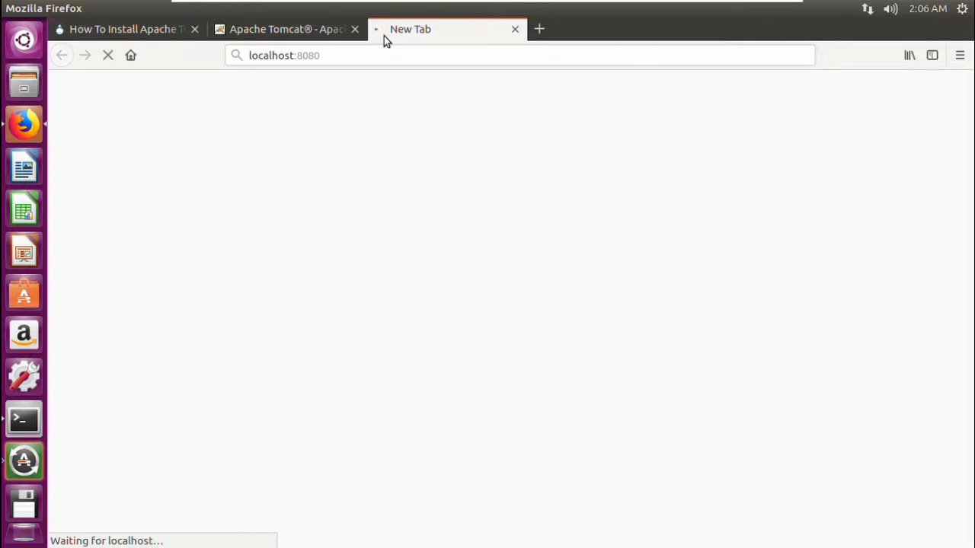